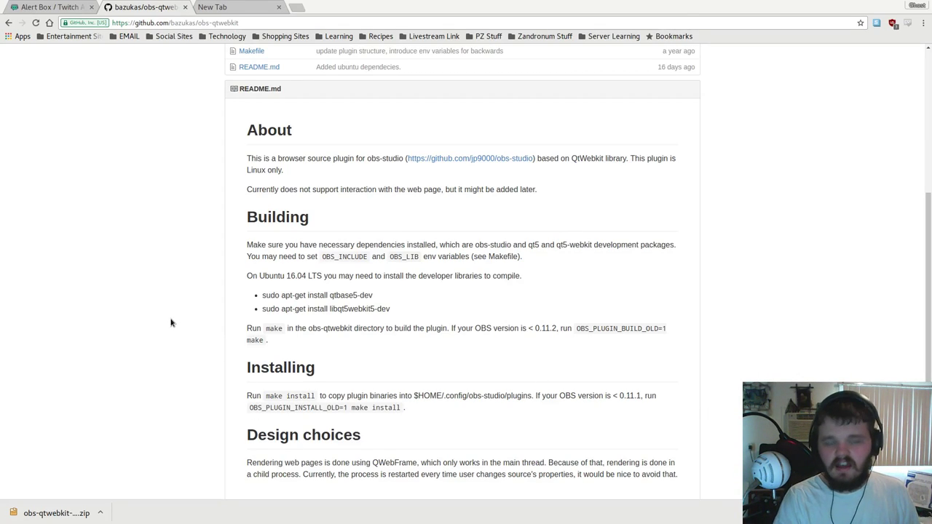
On the Alert Box v3.1 page, fire TEST SUBSCRIPTION ALERT to preview the subscription alert.
scroll(171, 323, "up", 5)
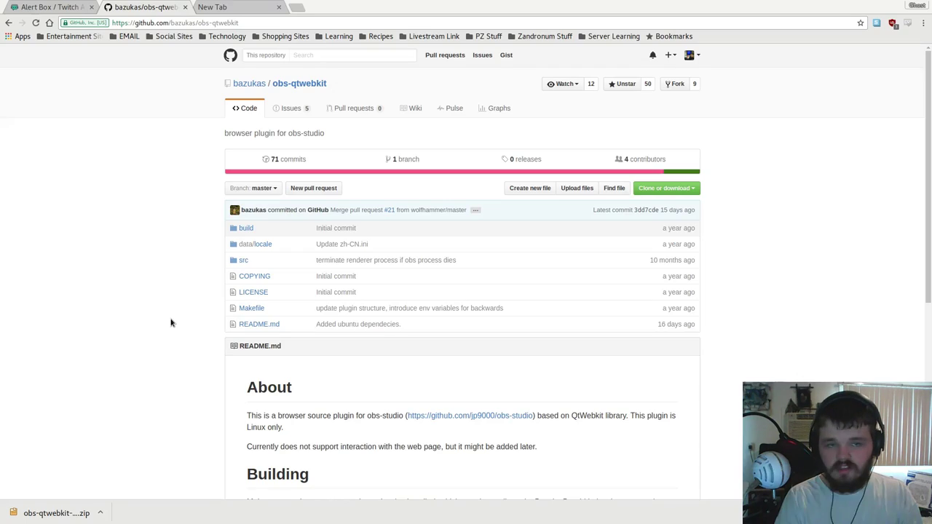
left_click(62, 7)
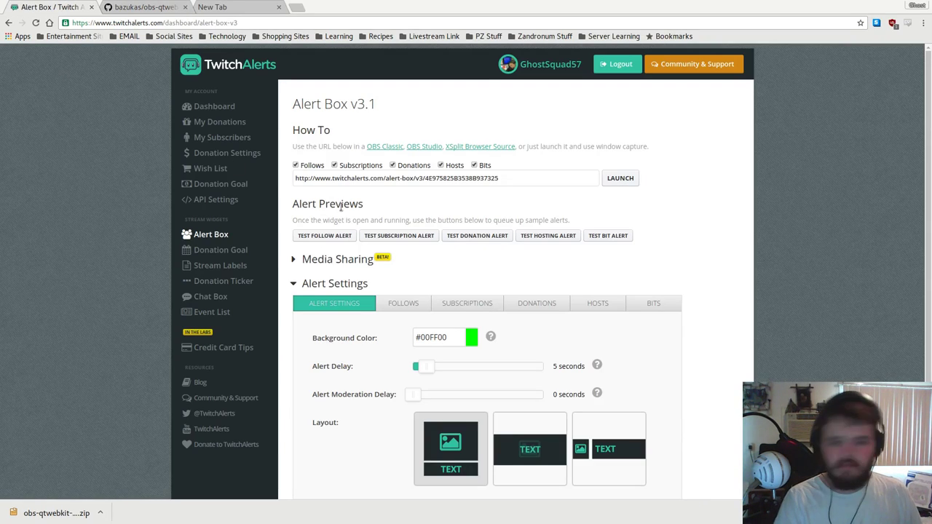
scroll(346, 208, "down", 1)
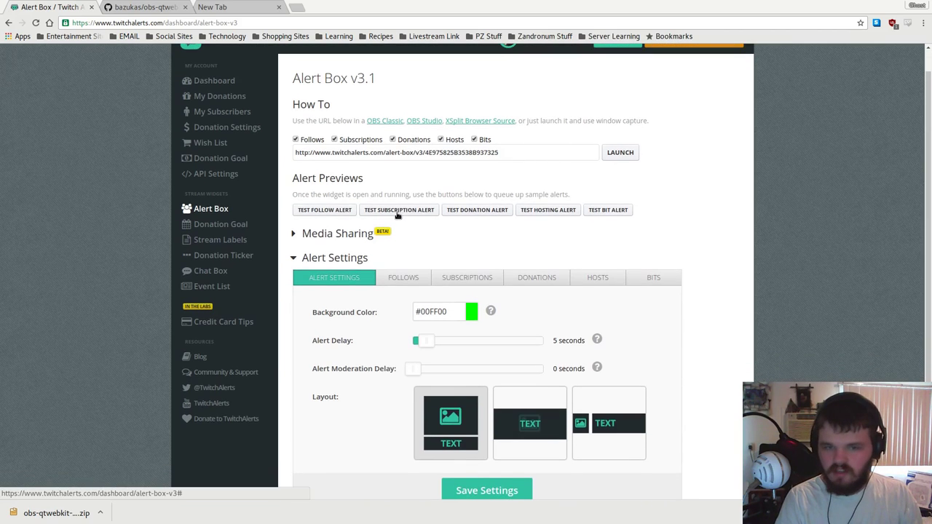
left_click(397, 215)
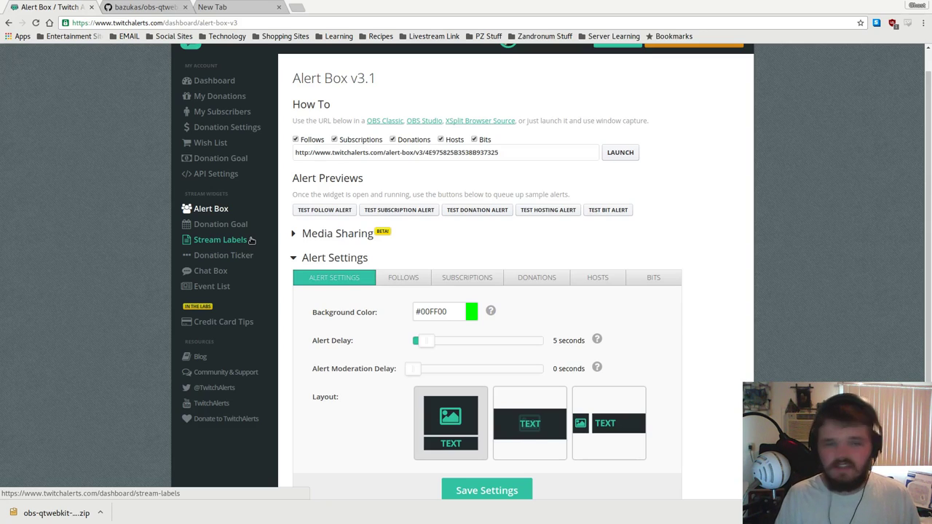
scroll(212, 116, "up", 1)
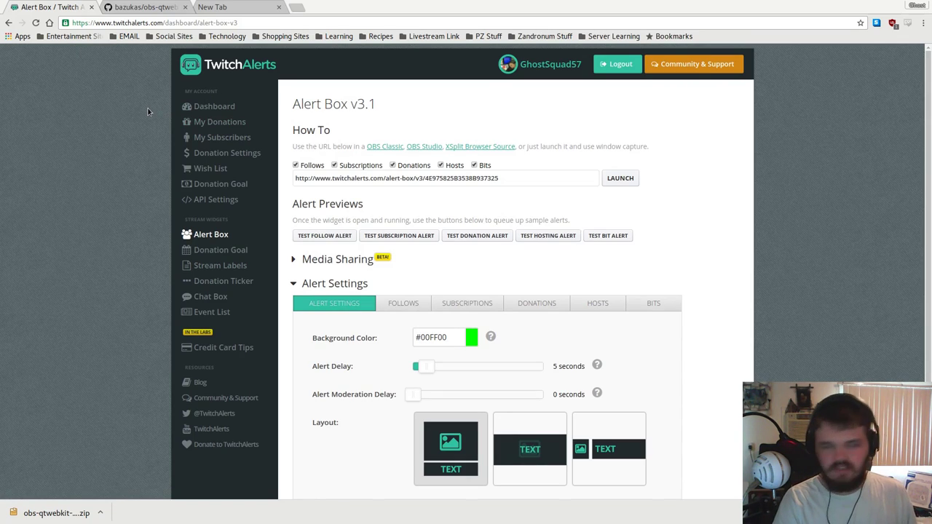
scroll(146, 112, "down", 1)
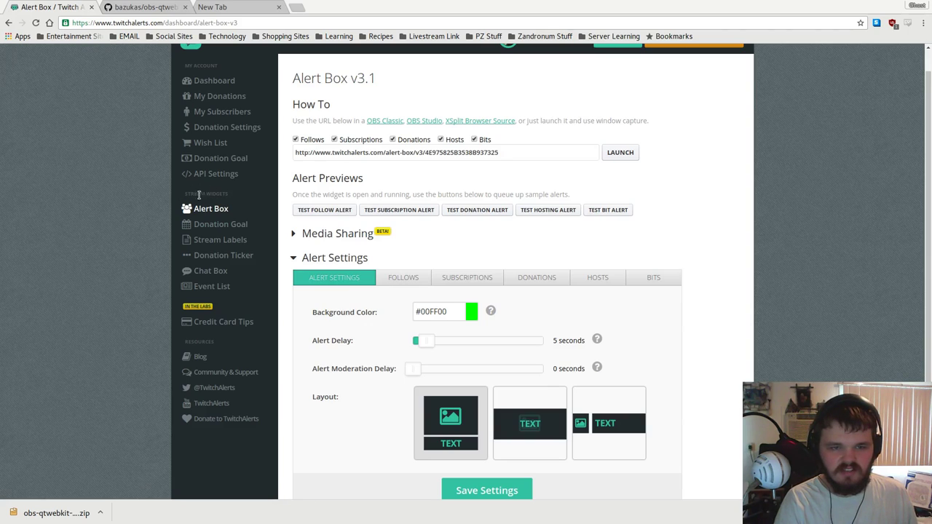
scroll(182, 192, "down", 1)
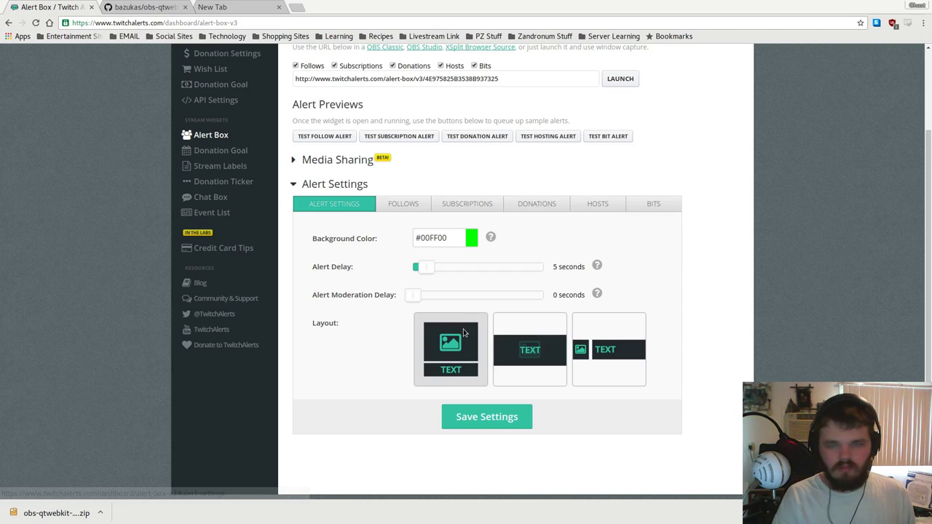
scroll(463, 332, "up", 3)
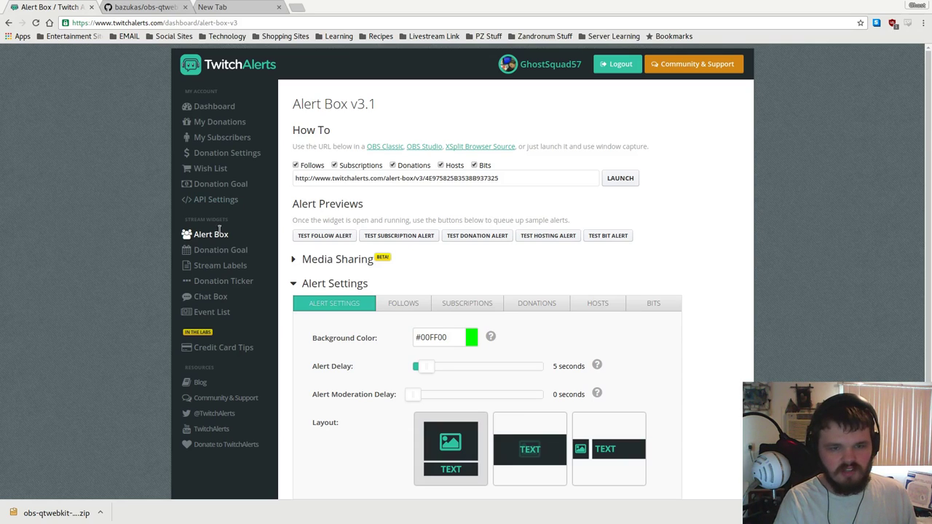
left_click(220, 253)
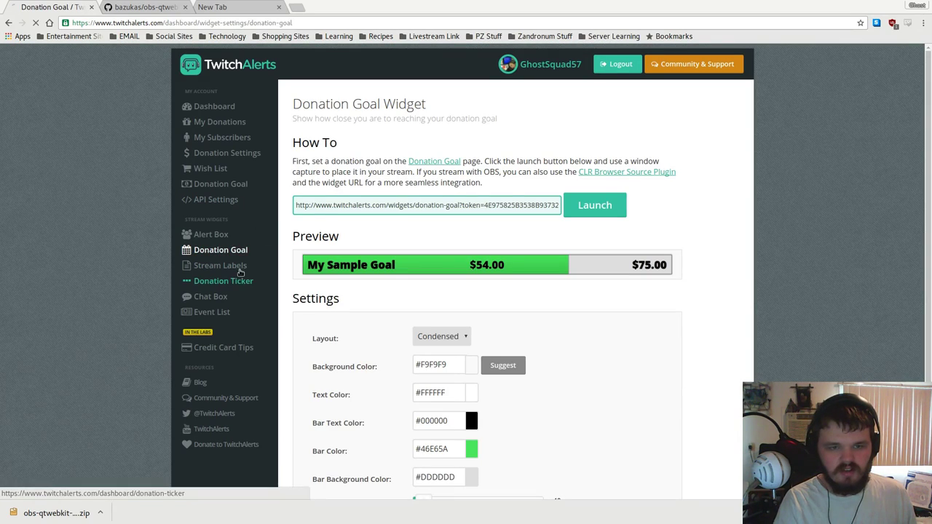
left_click(241, 273)
left_click(221, 235)
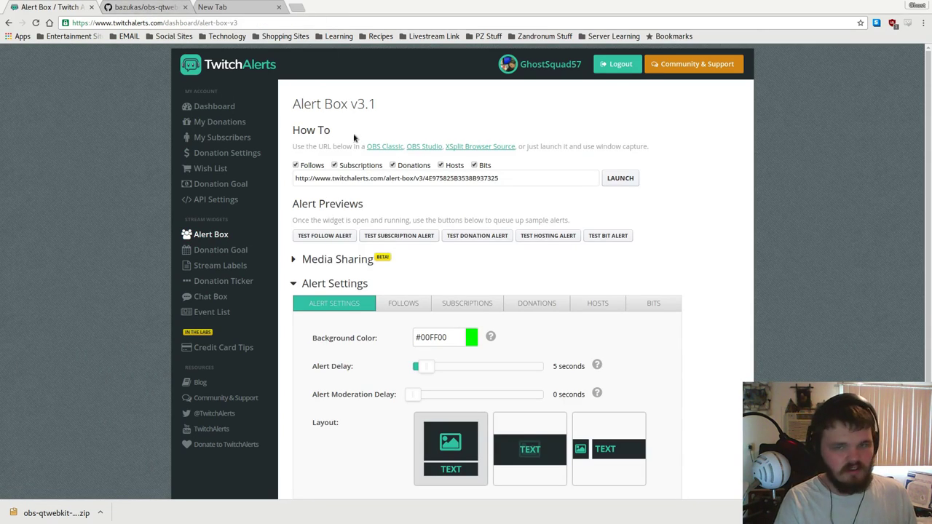
Download the bazukas/obs-qtwebkit repository as a ZIP using Clone or download.
left_click(138, 6)
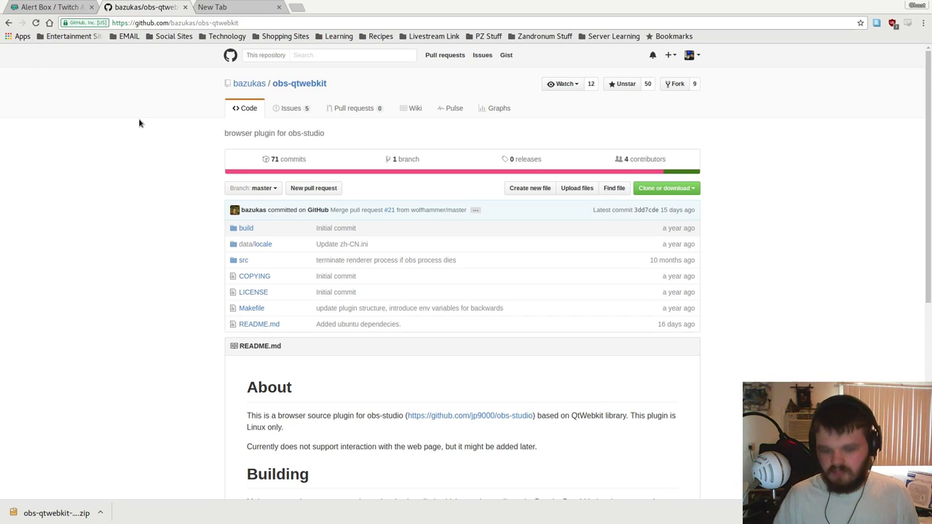
left_click(30, 6)
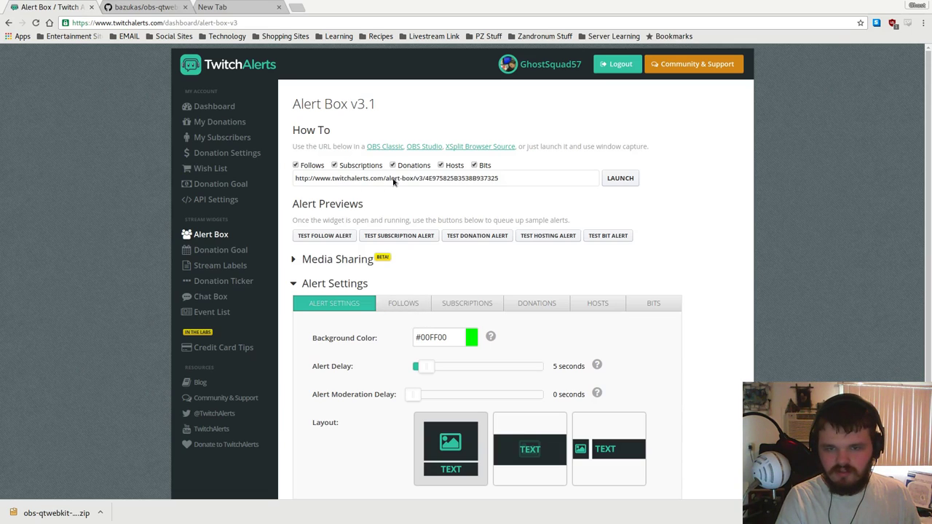
left_click(126, 5)
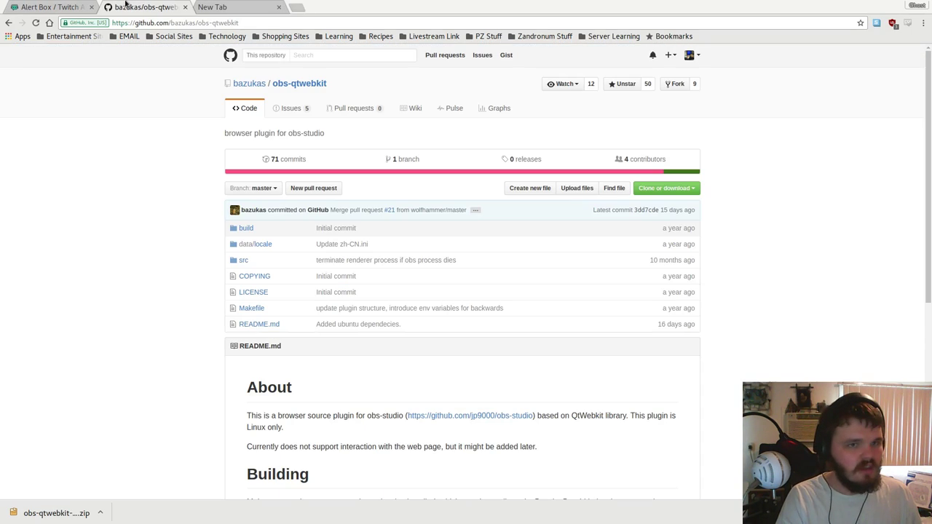
left_click(667, 191)
left_click(613, 263)
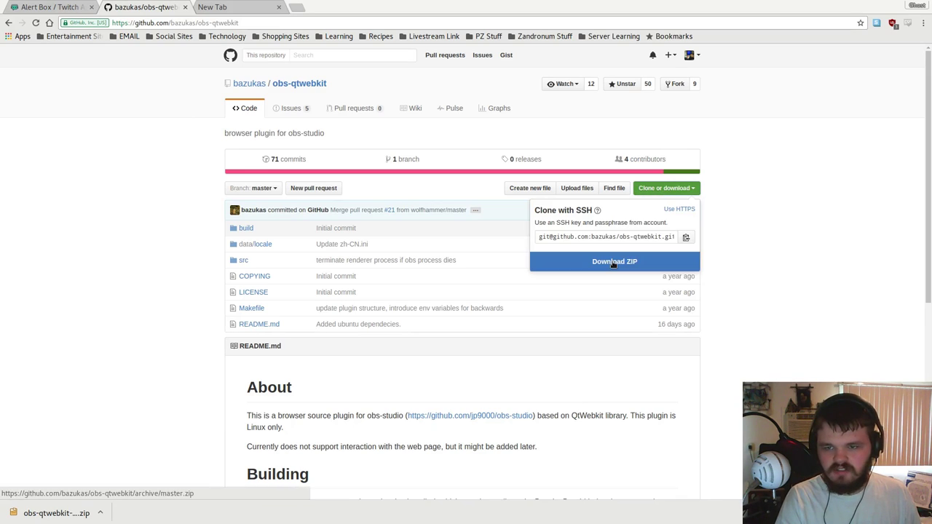
left_click(174, 233)
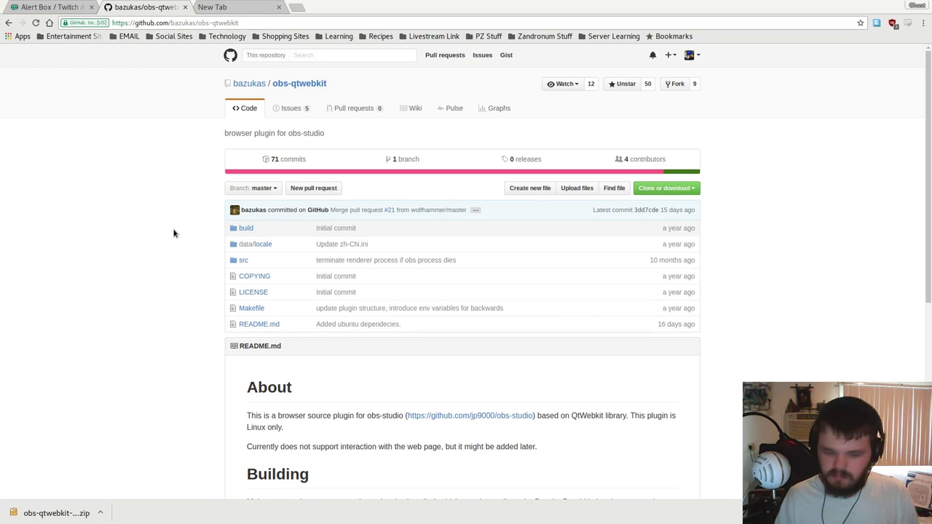
key("alt+Tab")
Enlarge the terminal text, go into Downloads/obs-qtwebkit-master and list its files.
key("ctrl+l")
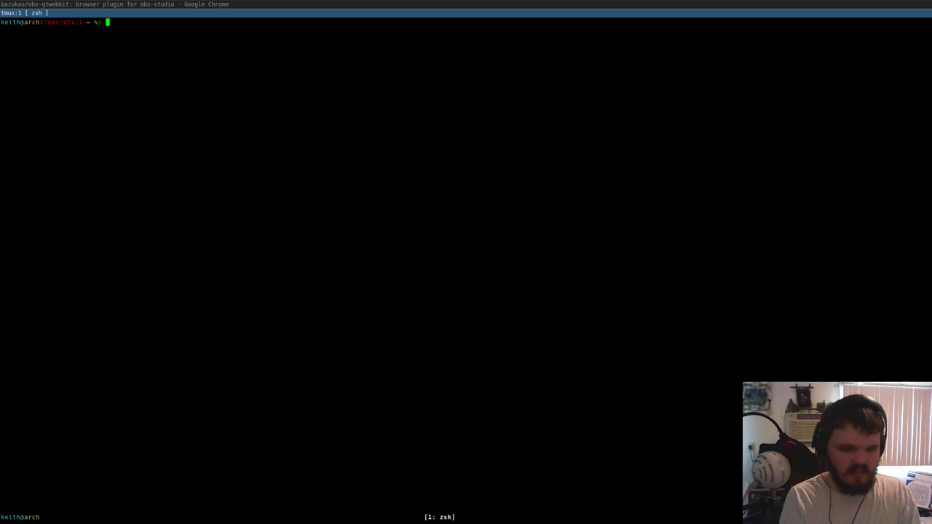
key("ctrl+plus")
key("ctrl+plus")
key("ctrl+plus")
key("ctrl+plus")
type("cd D")
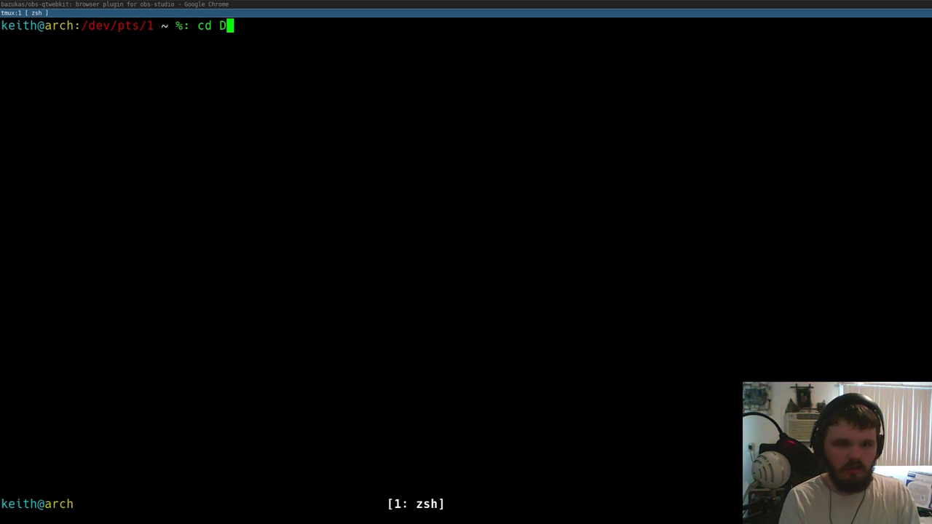
key("Tab")
key("Return")
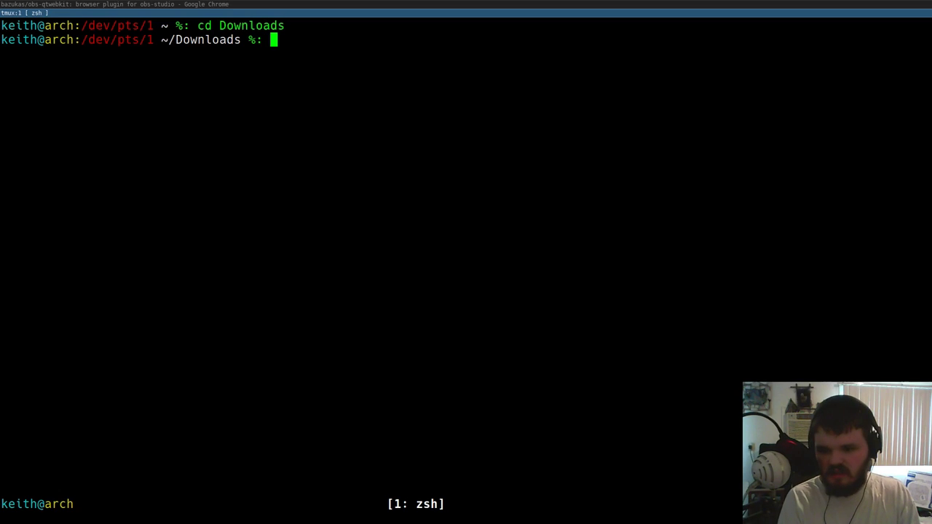
type("cd")
key("Tab")
key("Tab")
key("Tab")
key("Return")
type("ls")
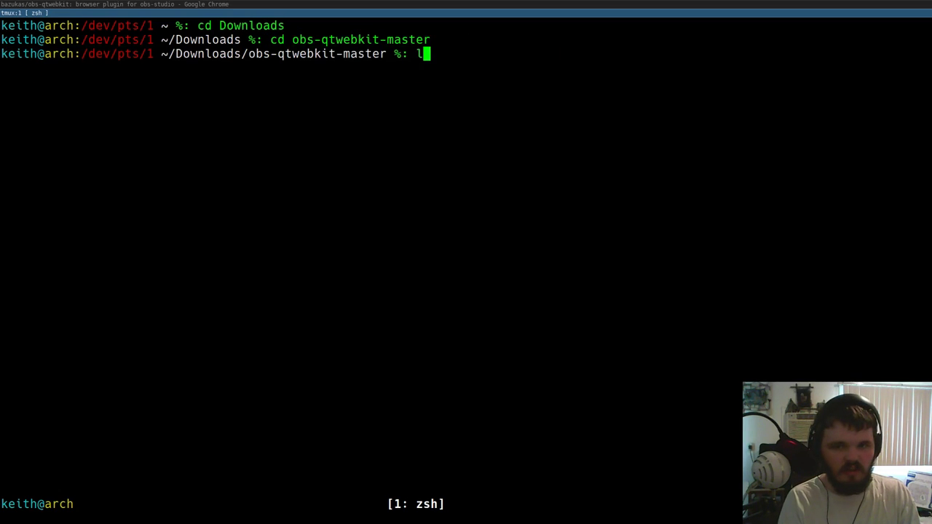
key("Return")
Check the apt-get dependency lines on the repository page, then build the plugin with make.
key("alt+Tab")
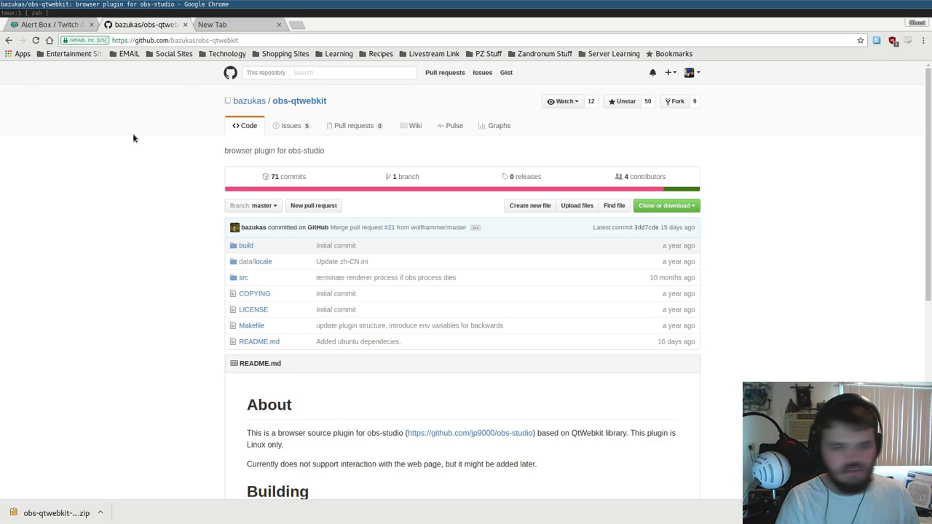
scroll(133, 138, "down", 5)
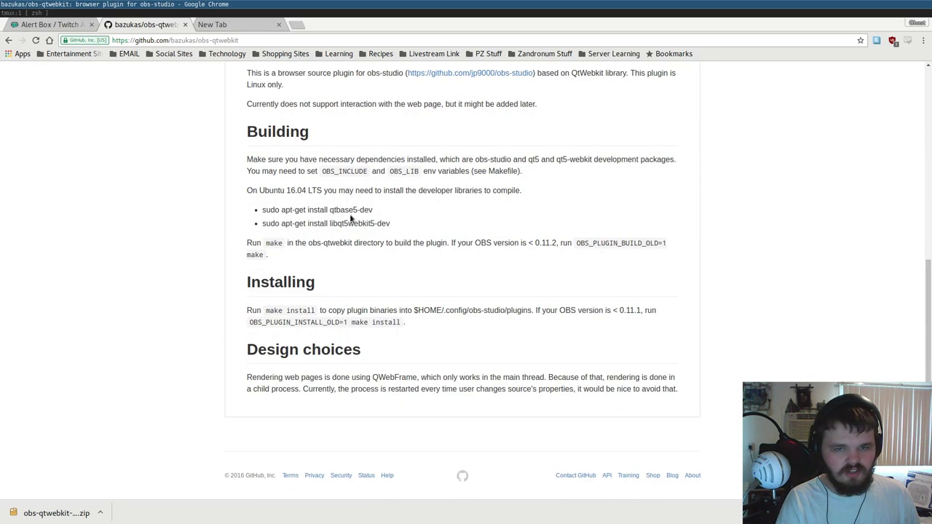
left_click_drag(265, 208, 391, 224)
left_click(171, 102)
left_click(125, 14)
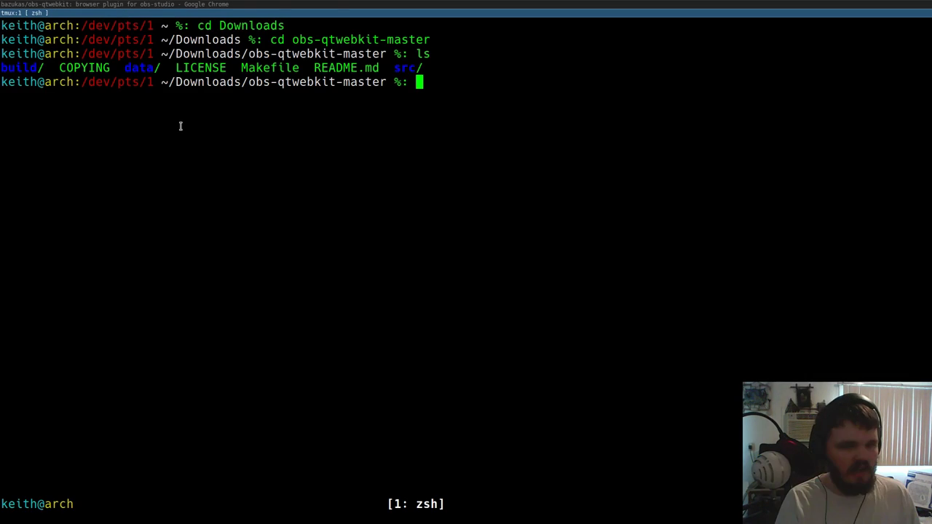
type("make")
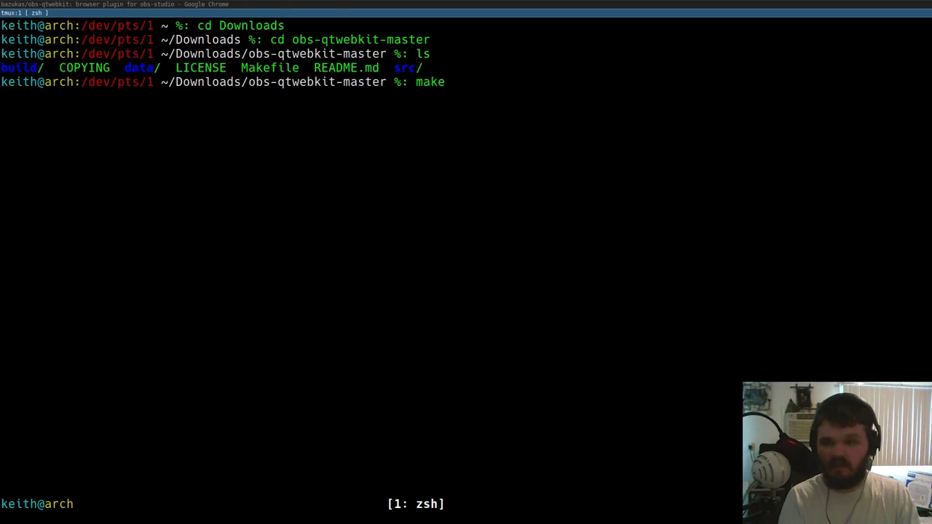
key("Return")
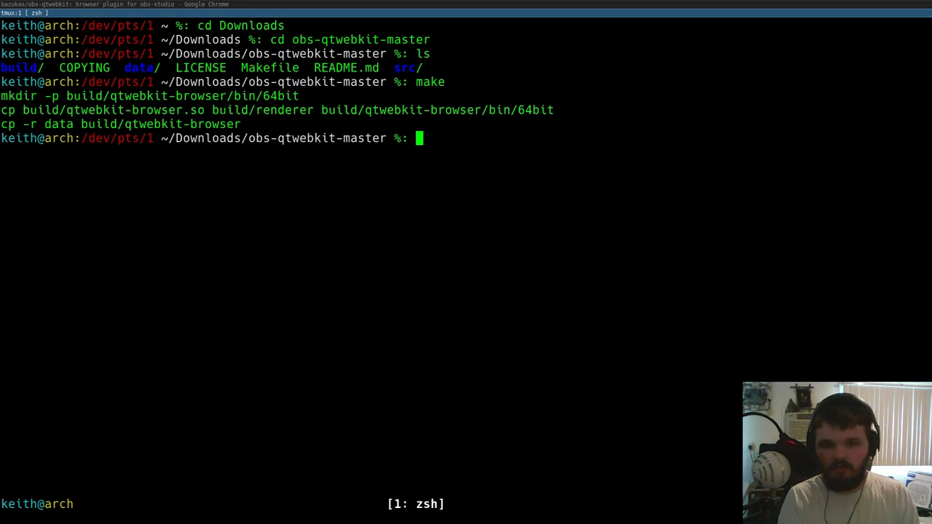
Discard the typed make install command, clear the screen and return to the home directory.
type("make install")
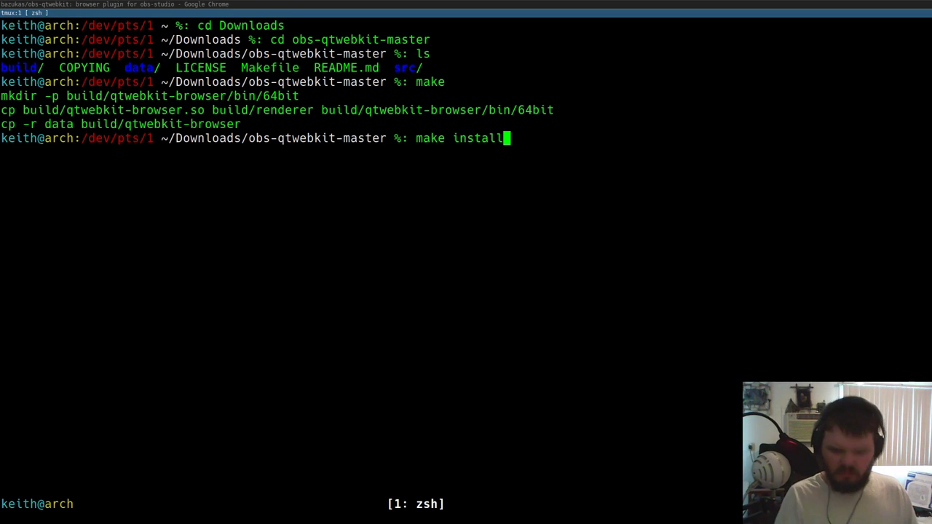
key("ctrl+w")
key("ctrl+w")
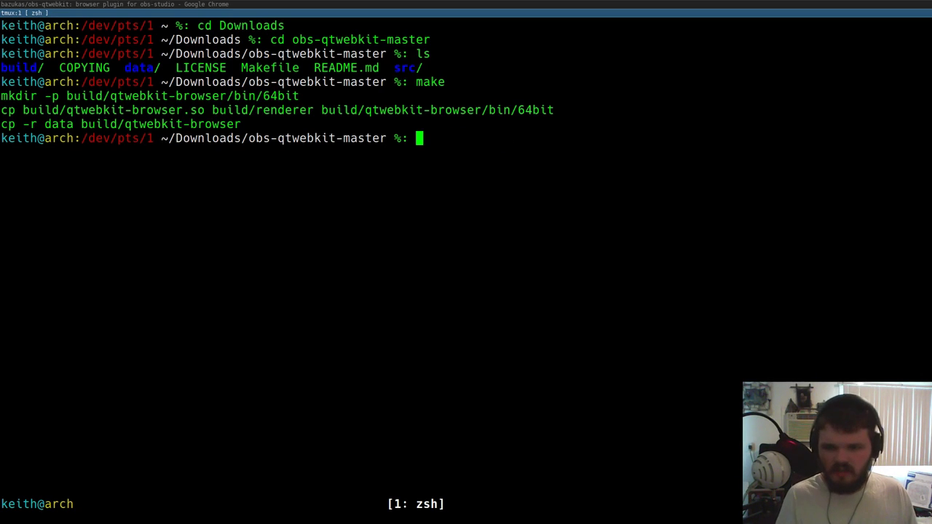
key("ctrl+l")
type("cd")
key("Return")
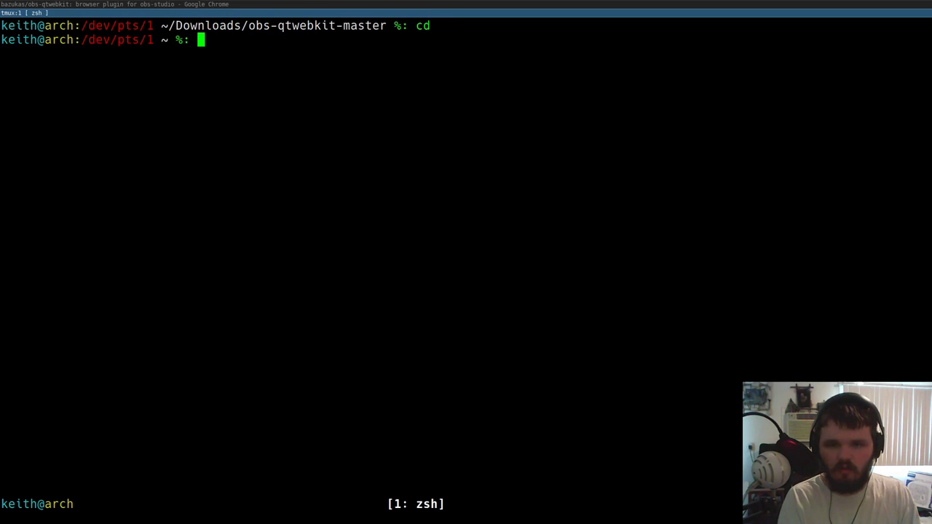
key("super+2")
Add a new QtWebKit Browser source to the OBS scene.
key("super+3")
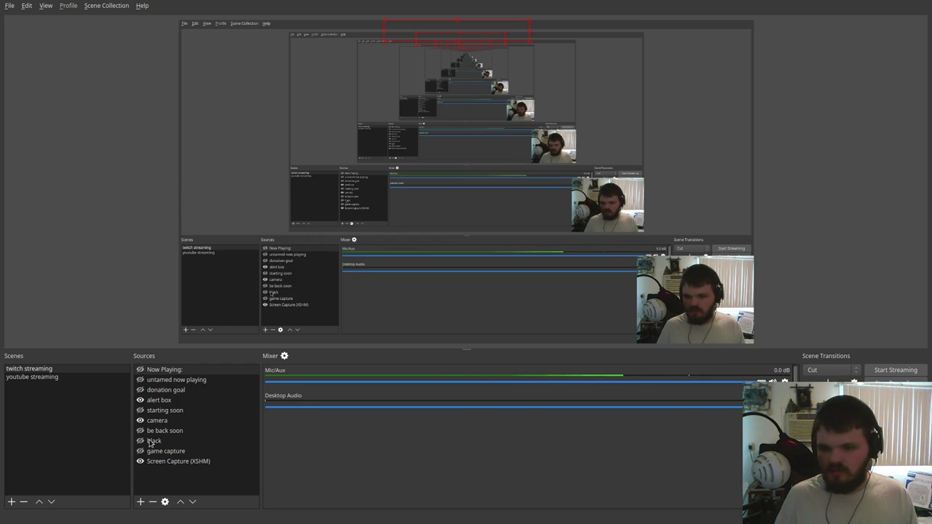
left_click(141, 501)
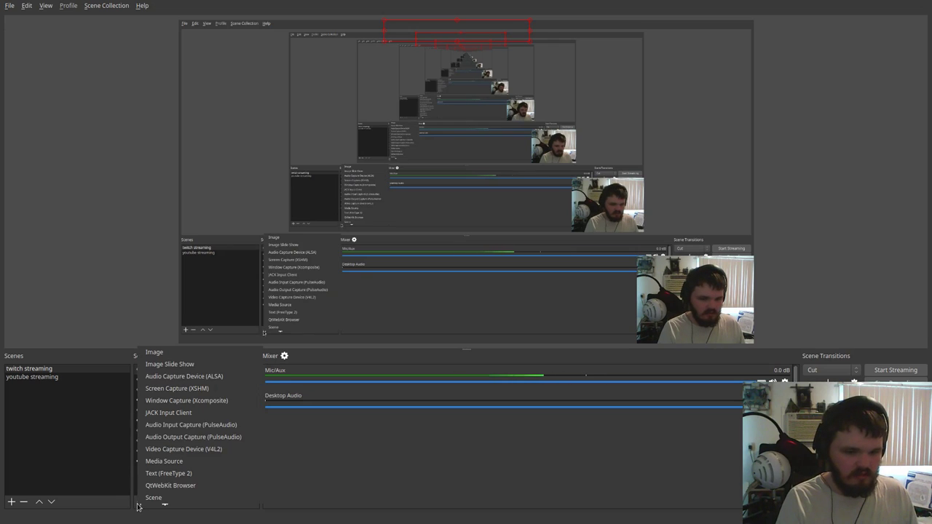
left_click(172, 485)
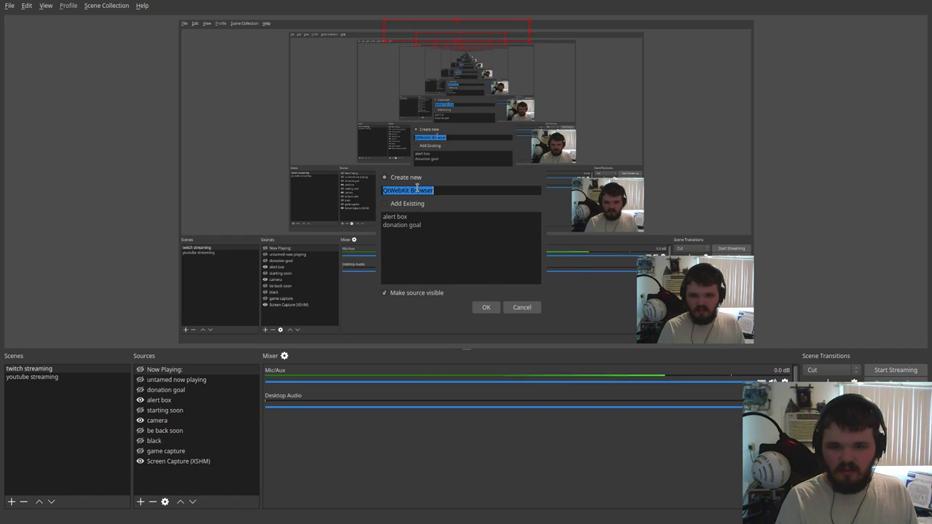
left_click(486, 306)
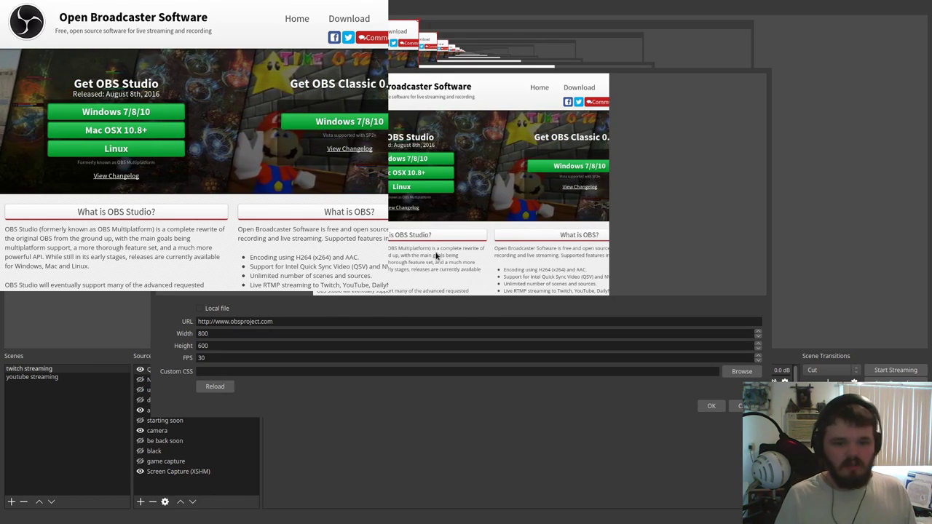
Delete the default obsproject.com URL and toggle Local file on and back off.
left_click_drag(285, 322, 261, 321)
key("ctrl+a")
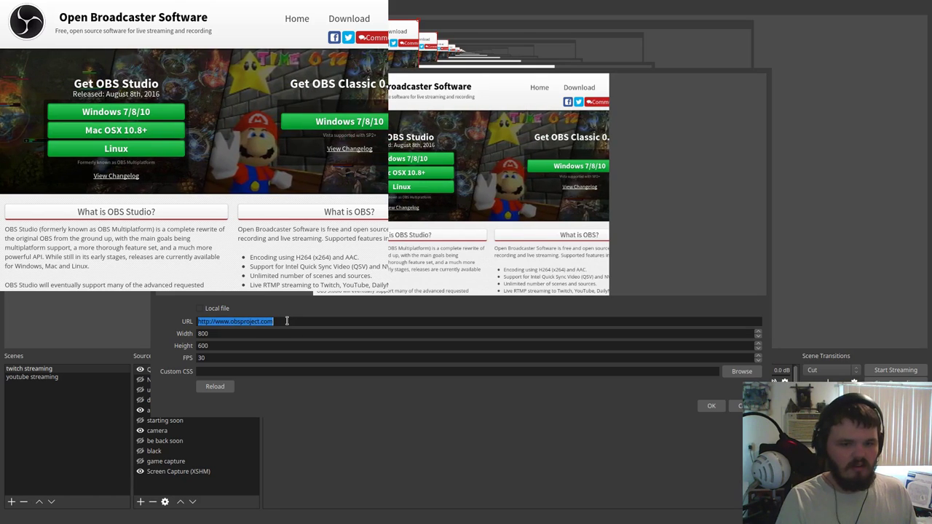
key("BackSpace")
left_click(201, 309)
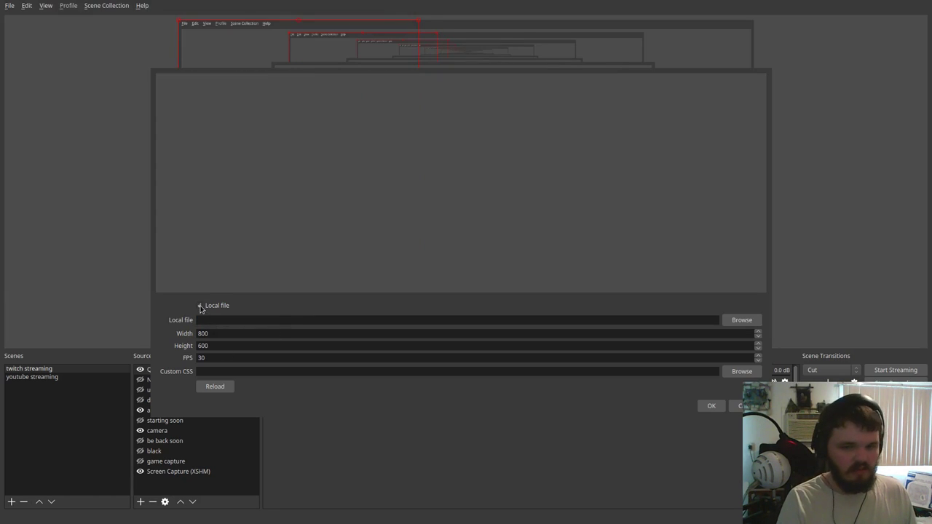
left_click(201, 308)
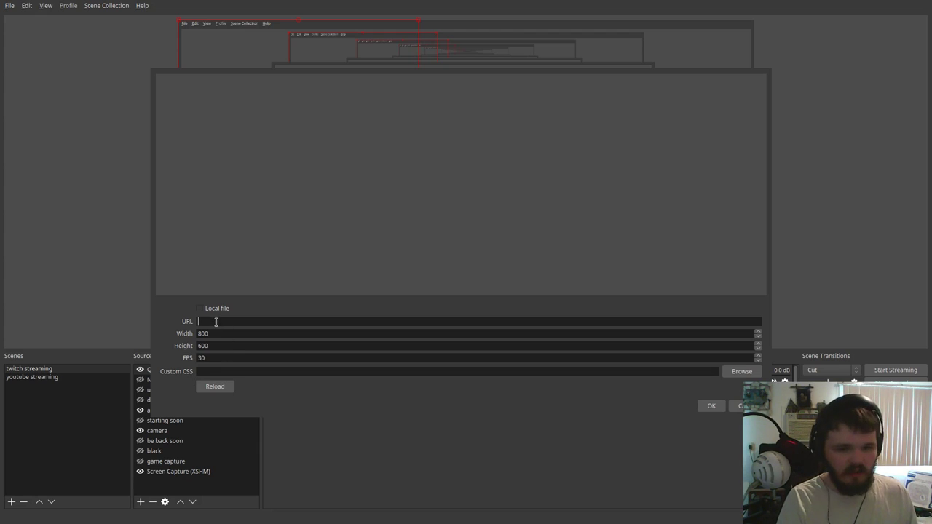
Copy the TwitchAlerts Alert Box widget URL and paste it into the OBS source's URL field.
key("alt+Tab")
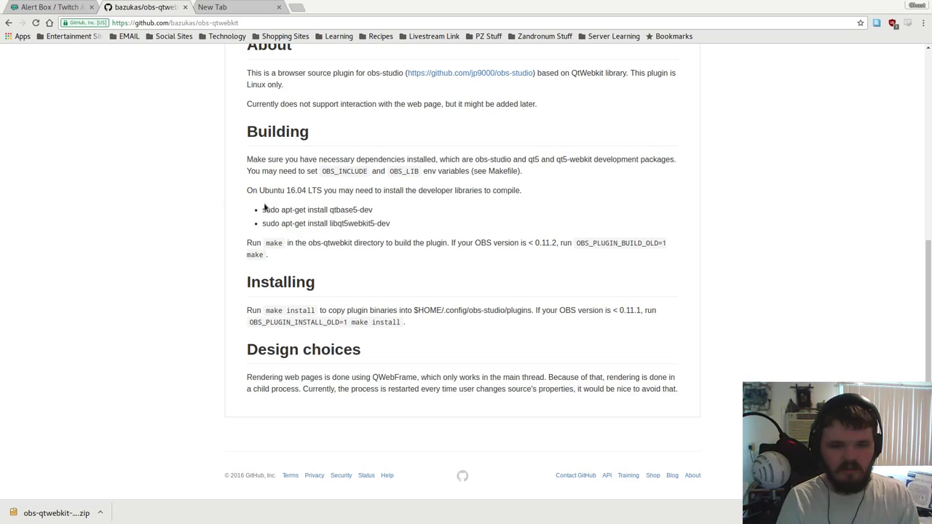
left_click(56, 4)
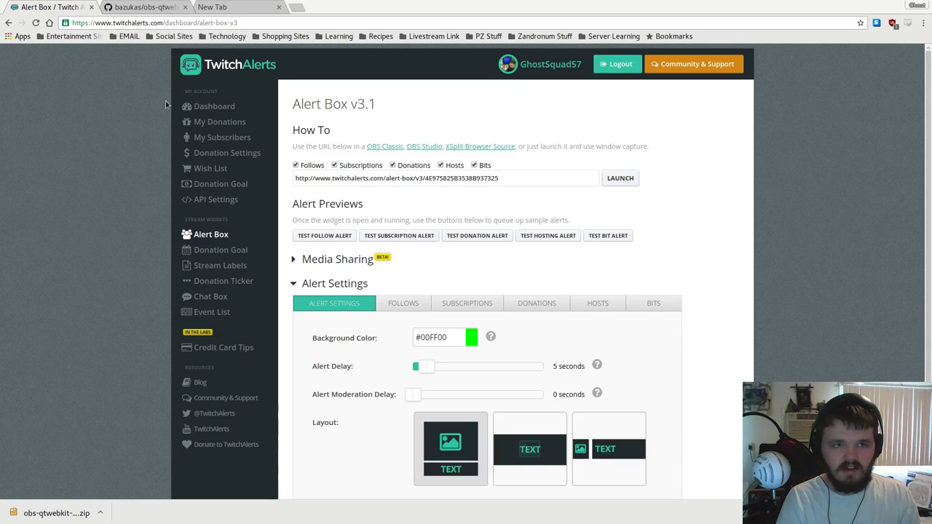
scroll(342, 194, "down", 1)
scroll(357, 191, "up", 1)
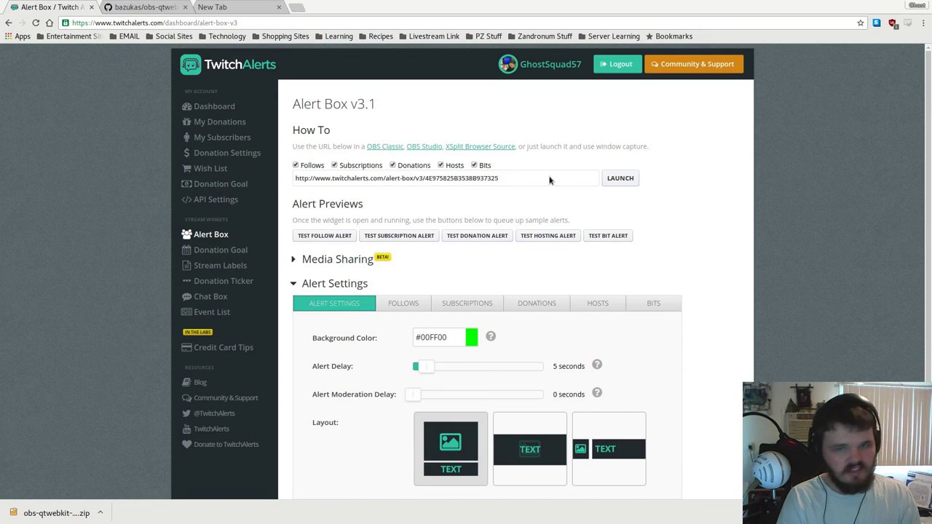
left_click_drag(522, 180, 360, 189)
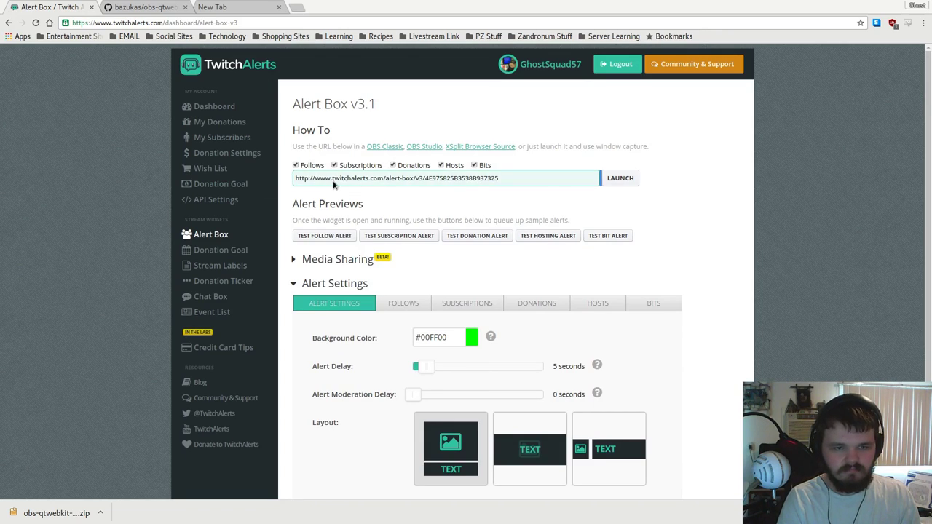
key("alt+Tab")
key("ctrl+v")
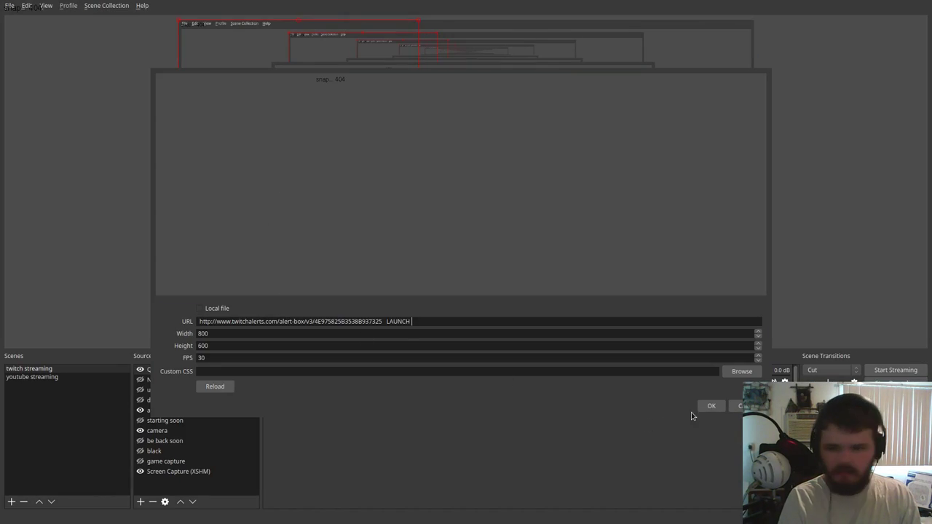
Apply the alert box URL to the QtWebKit Browser source and drag it lower in the preview.
left_click(710, 406)
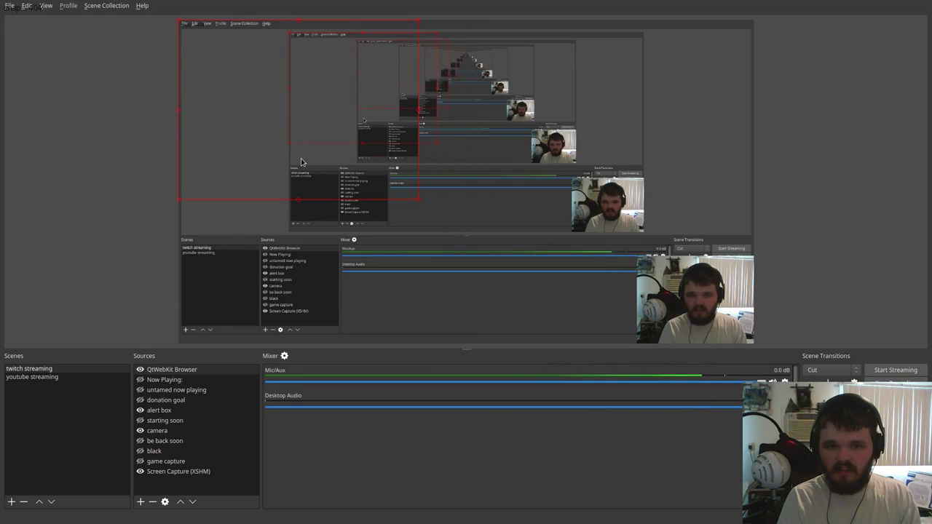
left_click_drag(251, 131, 242, 248)
key("alt+Tab")
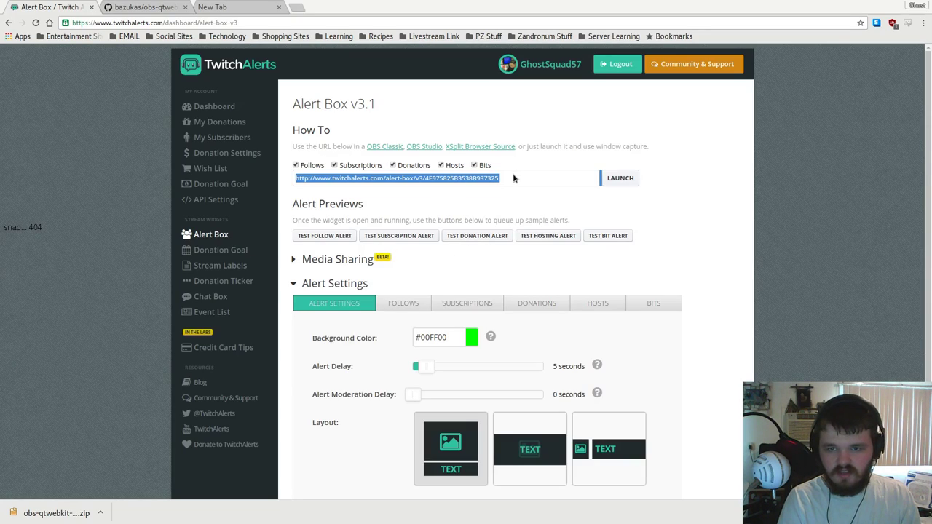
Look at the FOLLOWS settings, then fire TEST FOLLOW ALERT and watch it in OBS.
left_click(490, 183)
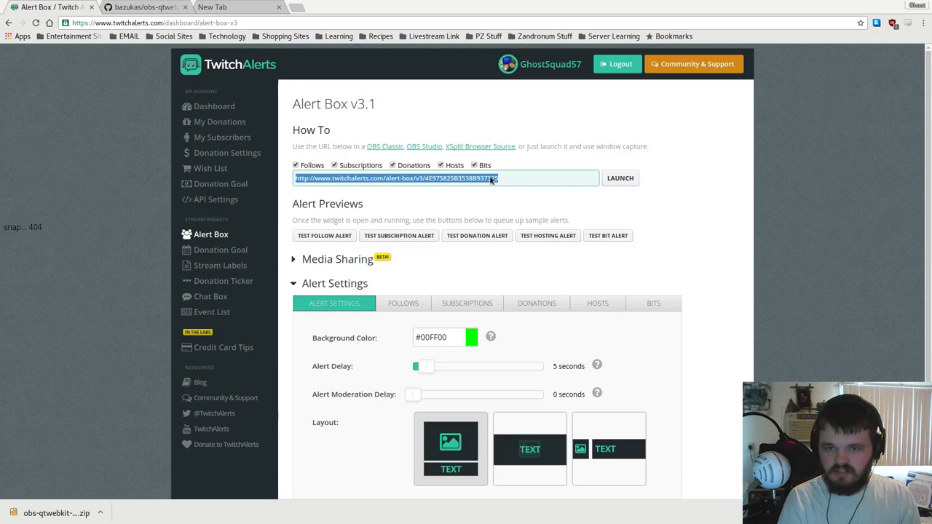
scroll(355, 243, "down", 1)
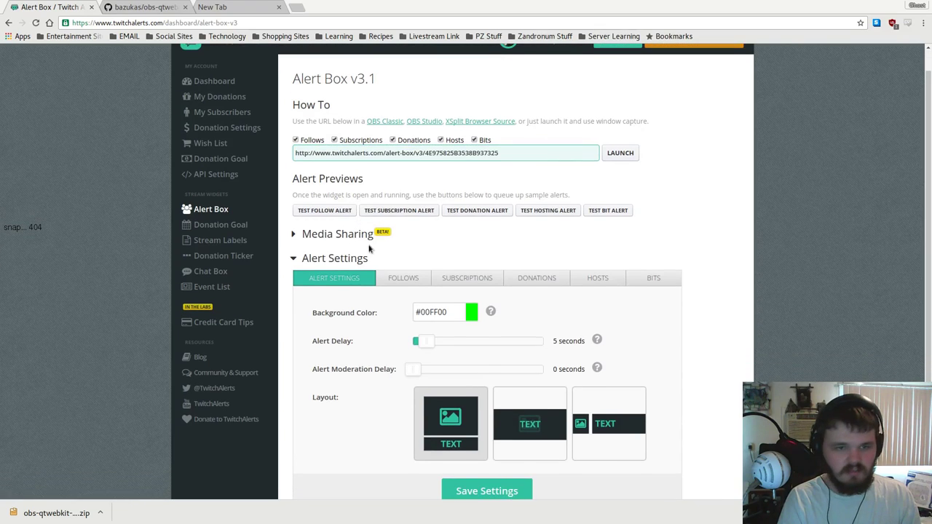
left_click(404, 277)
left_click(334, 278)
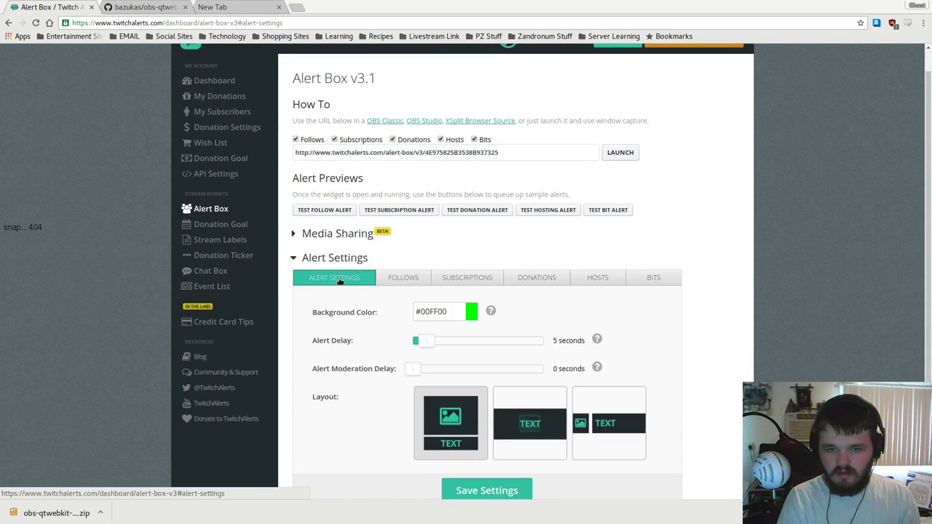
left_click(325, 210)
key("alt+Tab")
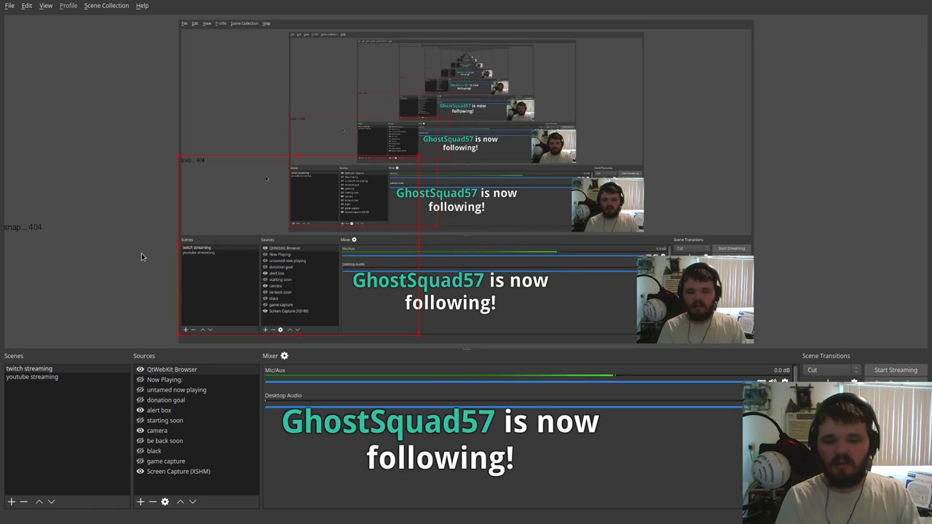
Remove the QtWebKit Browser source from the Sources list, confirming with Yes.
left_click(176, 370)
right_click(176, 371)
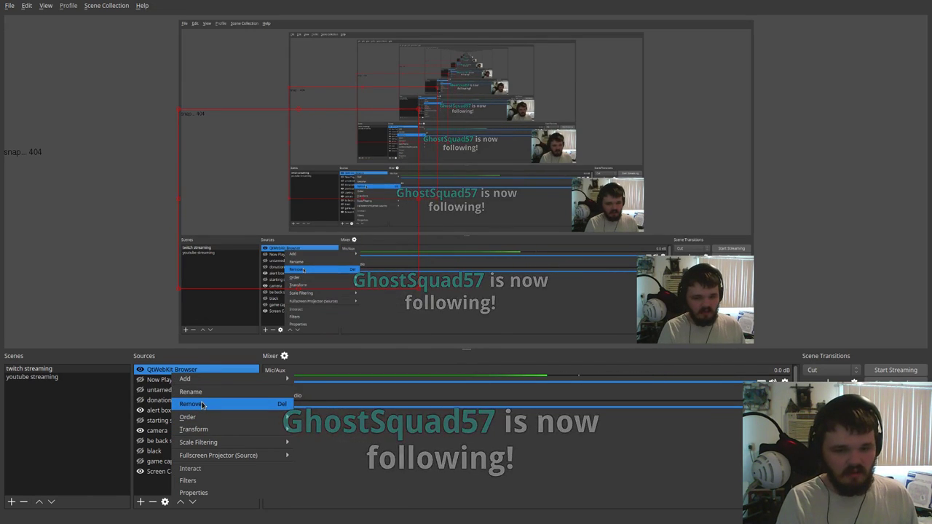
left_click(204, 405)
left_click(502, 252)
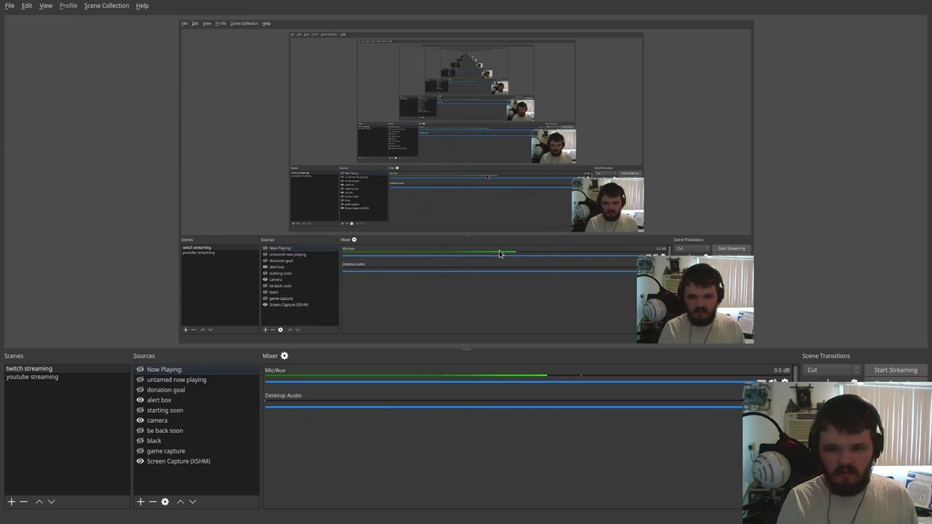
Return from the GitHub page to TwitchAlerts and open the Donation Goal widget settings.
key("alt+Tab")
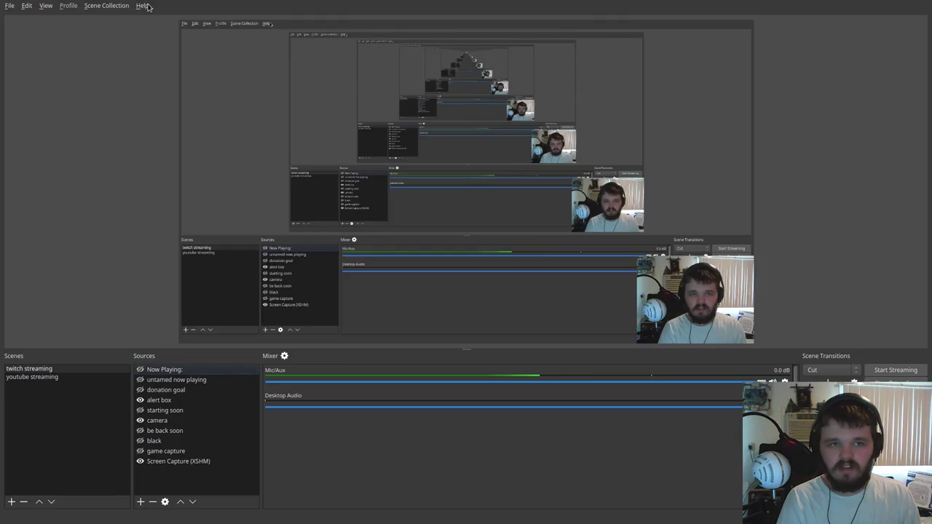
left_click(149, 8)
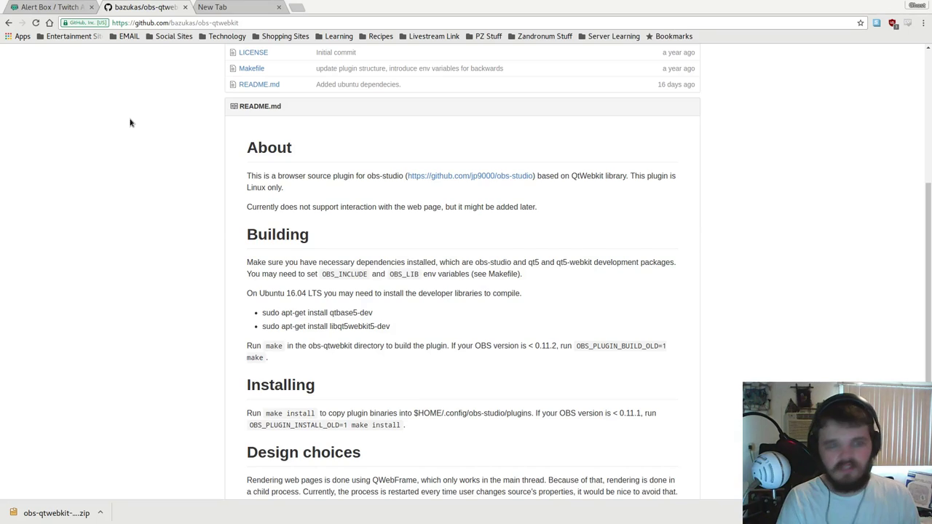
scroll(130, 123, "up", 5)
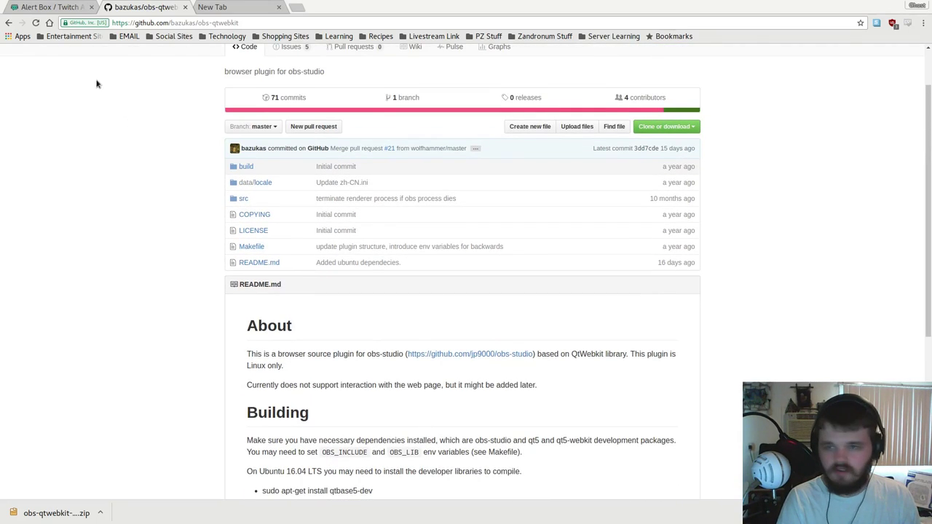
left_click(73, 7)
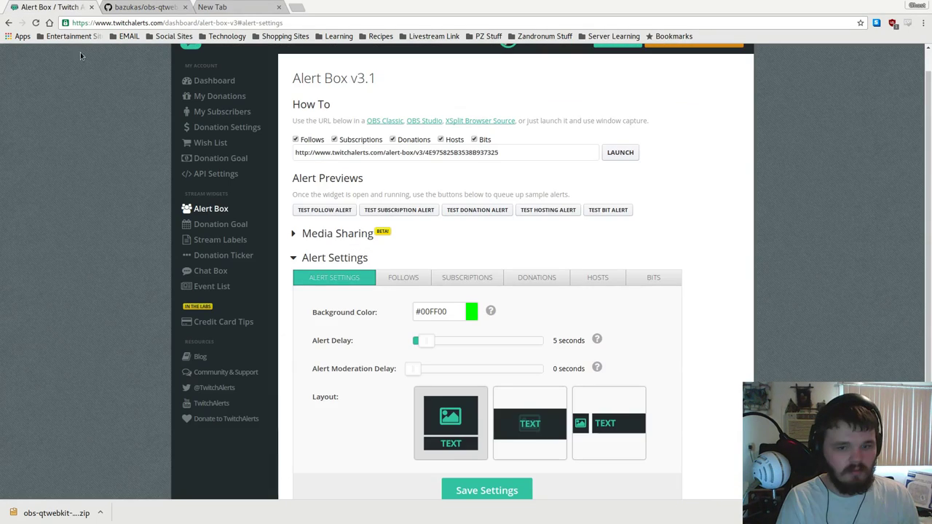
left_click(203, 227)
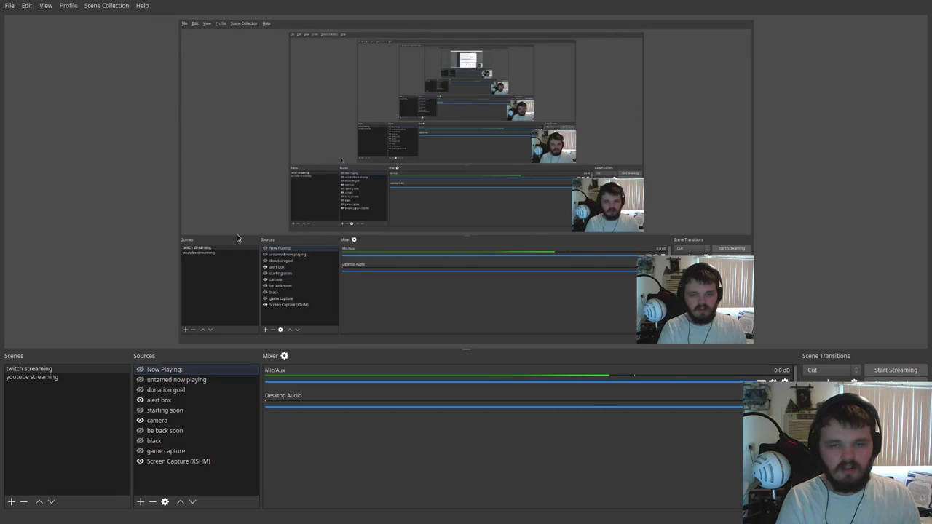
Compare OBS's source types with the Donation Goal widget URL and sample goal preview.
key("alt+Tab")
left_click(140, 502)
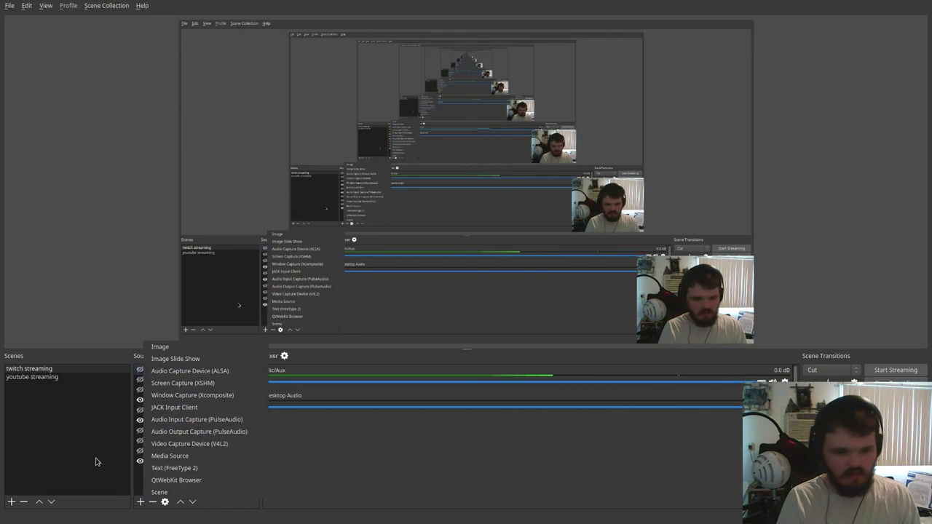
key("alt+Tab")
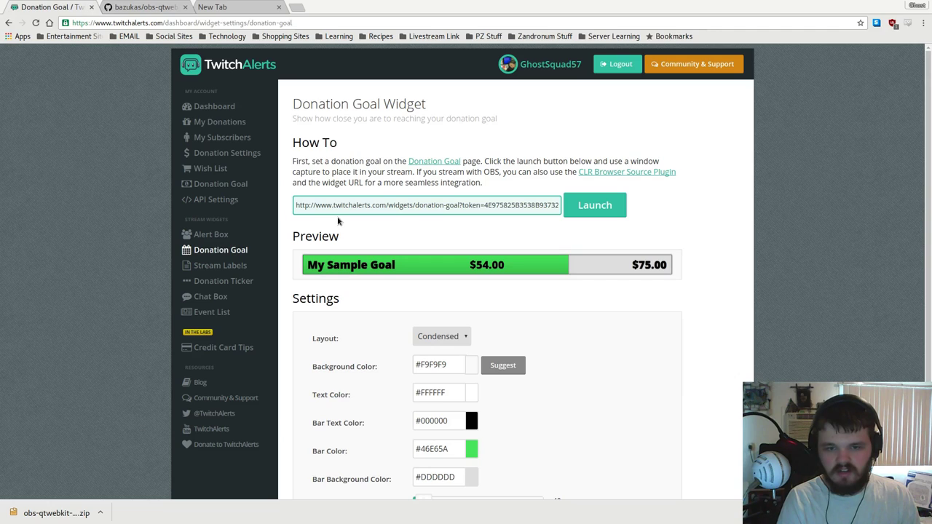
key("alt+Tab")
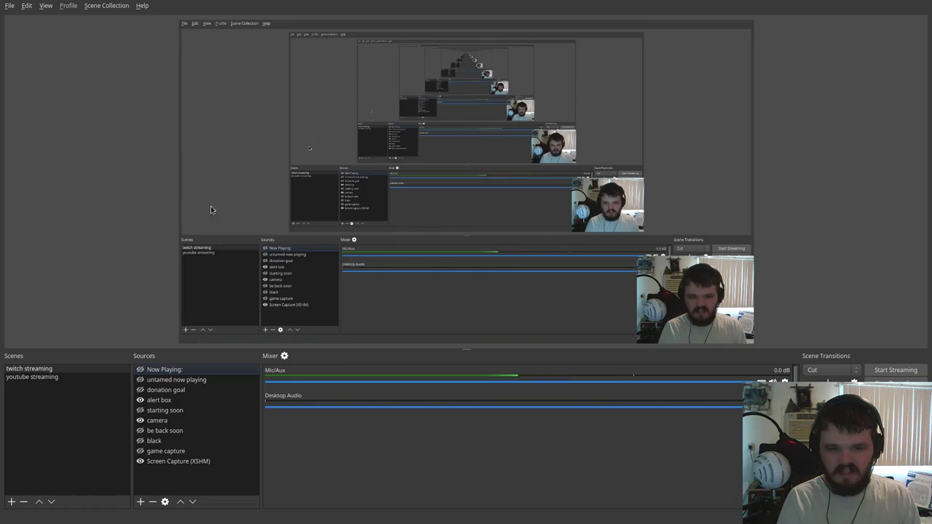
key("alt+Tab")
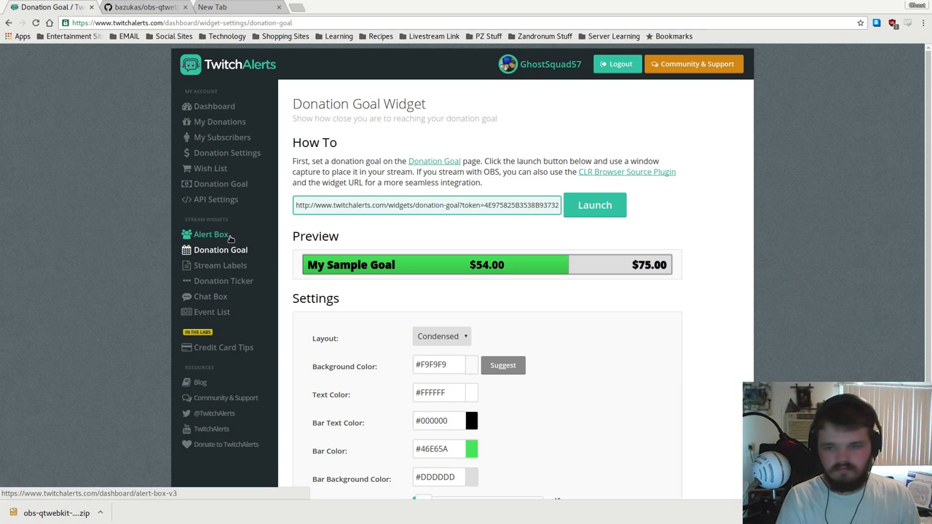
scroll(368, 226, "down", 3)
scroll(365, 226, "up", 3)
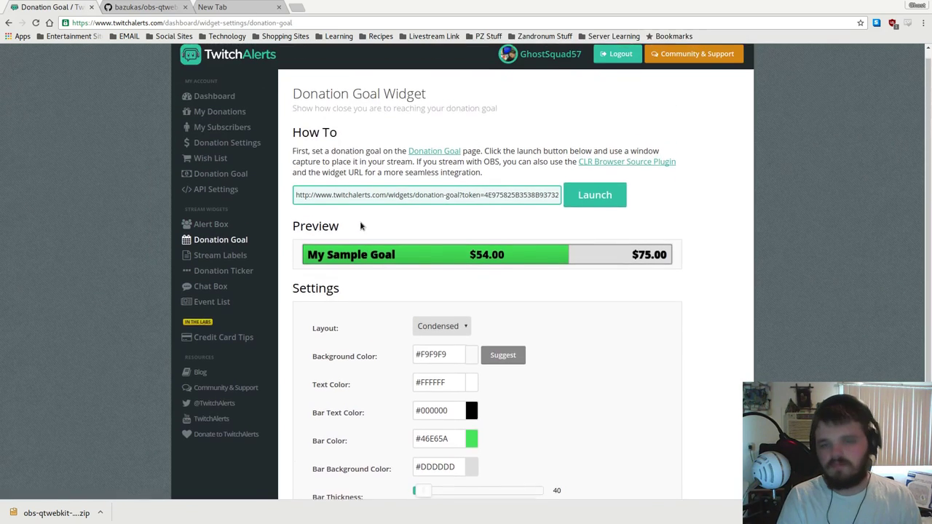
key("alt+Tab")
Show the donation goal bar, toggle Now Playing on and off, then hide the donation goal.
left_click(160, 390)
left_click(140, 390)
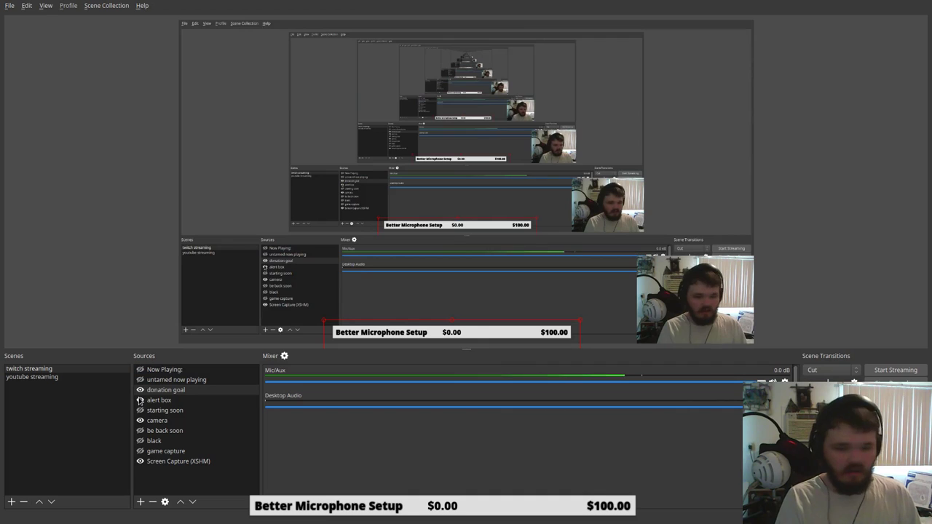
left_click(160, 404)
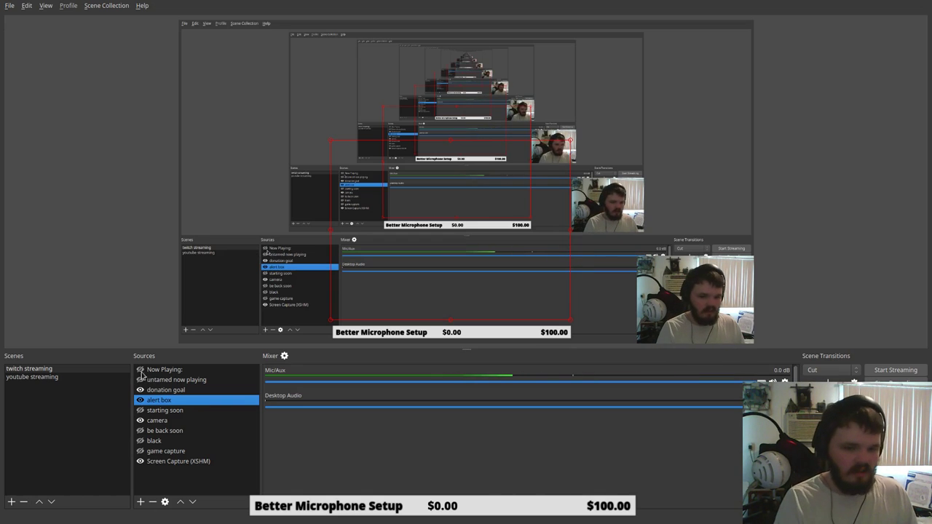
left_click(146, 380)
left_click(141, 370)
left_click(141, 370)
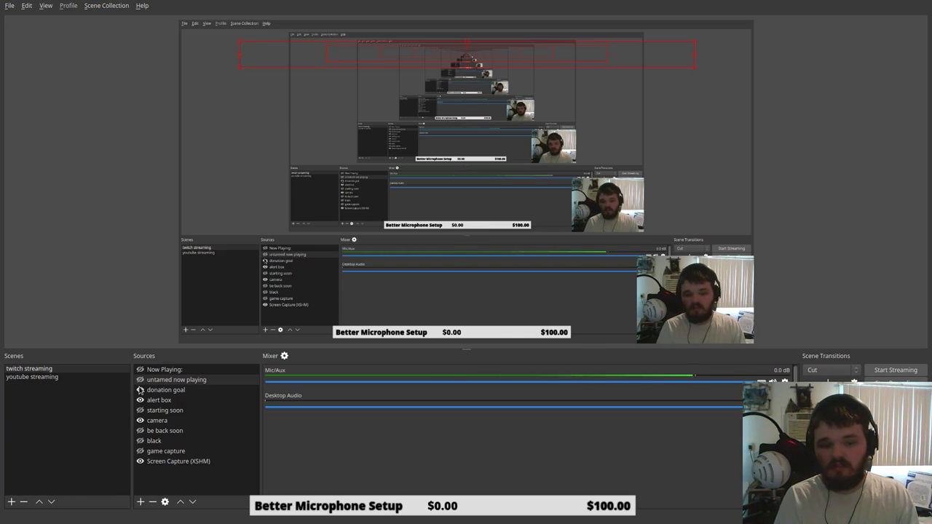
left_click(140, 389)
key("alt+Tab")
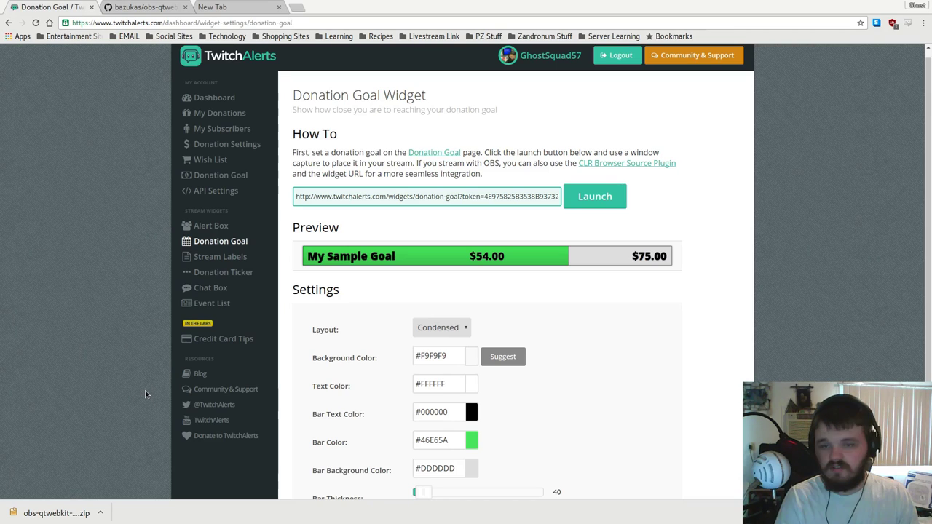